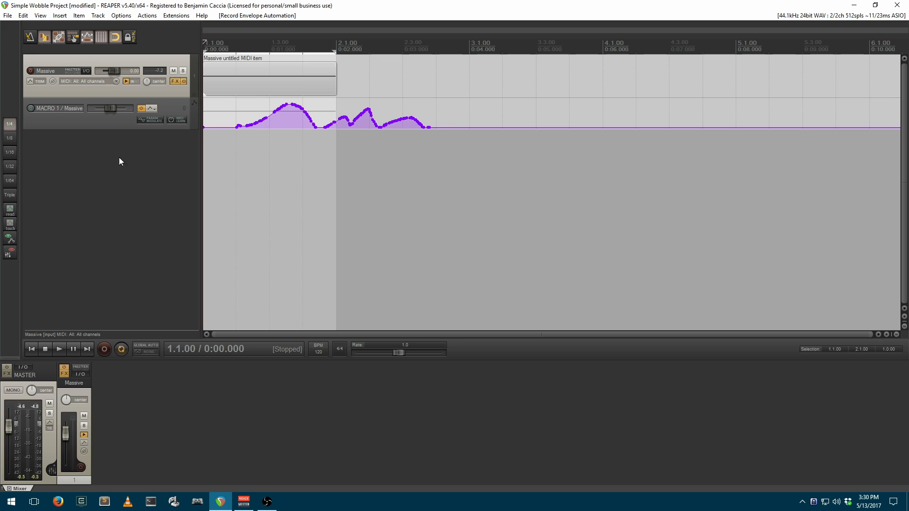
Mute the existing Massive track and insert the Massive (x86) virtual instrument from the Synths folder on a new track.
key("F5")
right_click(98, 172)
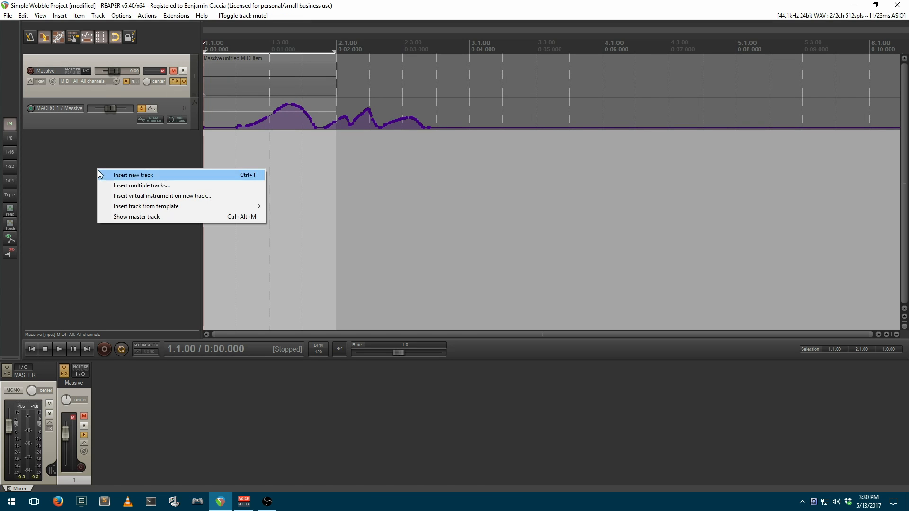
left_click(180, 197)
scroll(238, 256, "down", 4)
left_click(212, 259)
double_click(294, 194)
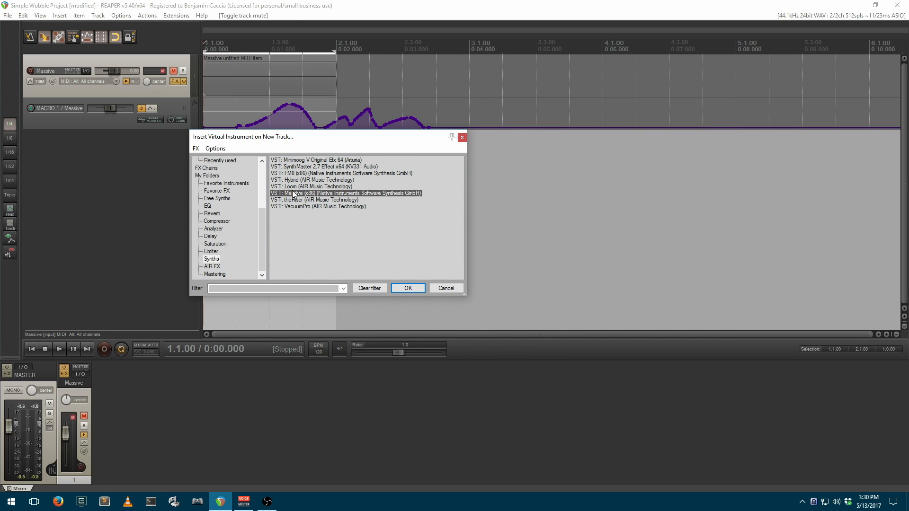
left_click_drag(344, 113, 604, 155)
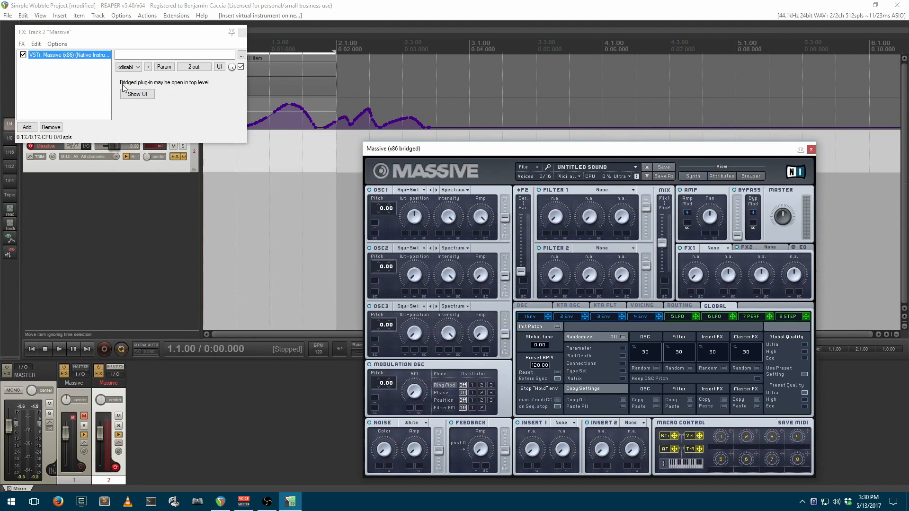
left_click(242, 33)
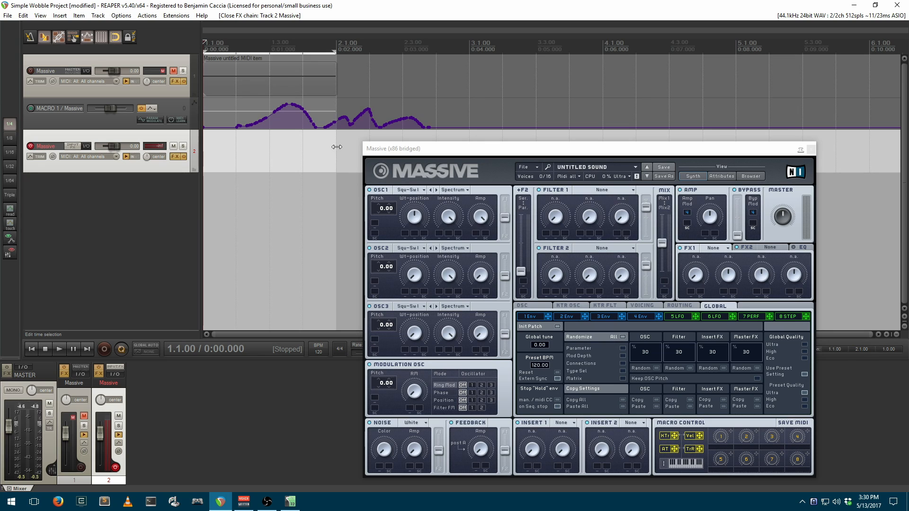
Select the first measure and insert a new MIDI item on the new Massive track.
left_click_drag(335, 148, 197, 143)
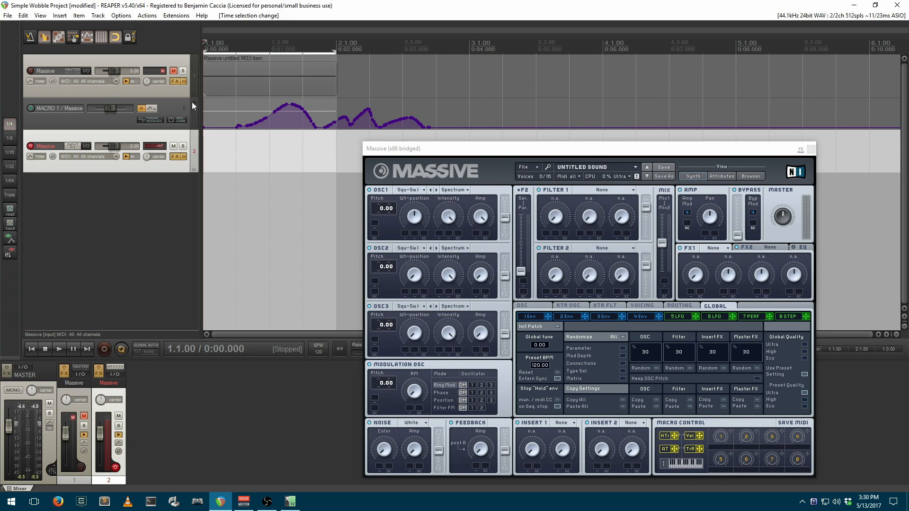
left_click(60, 15)
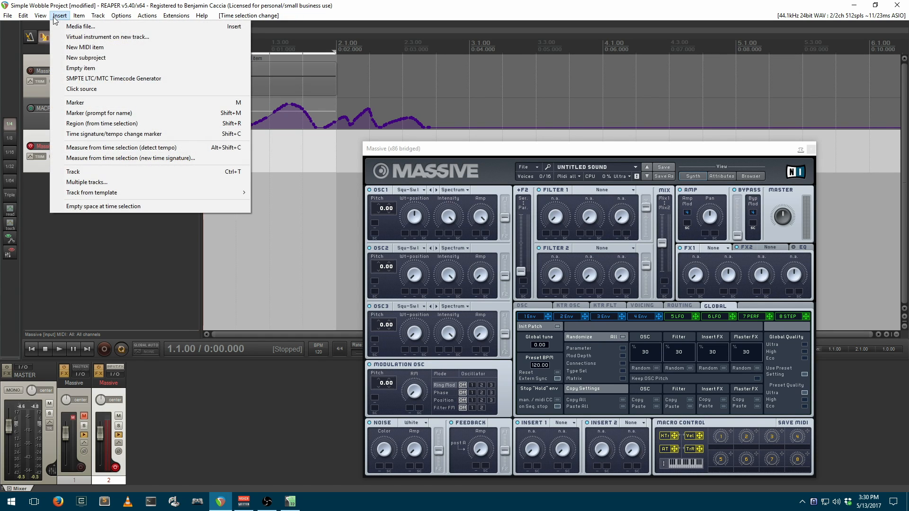
left_click(86, 47)
Add an A2 note spanning the full measure in the new MIDI item and play it back in the arrangement.
double_click(246, 158)
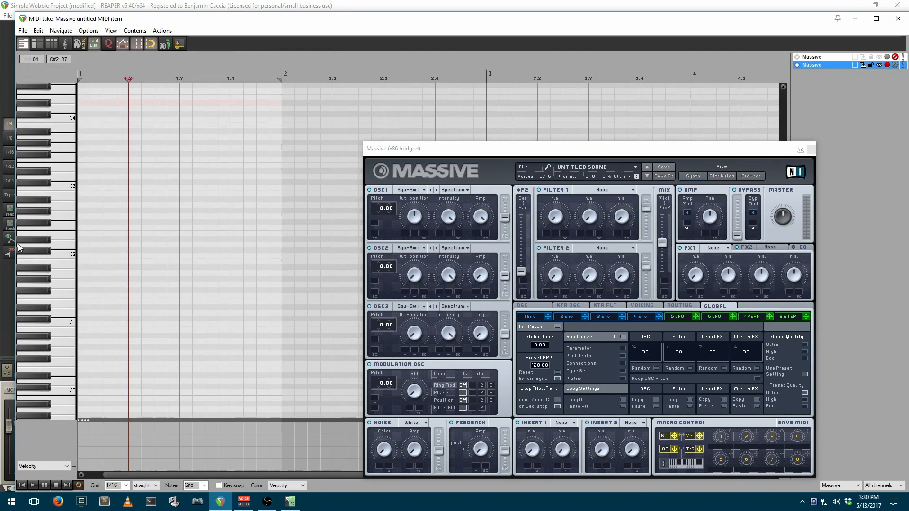
left_click(67, 210)
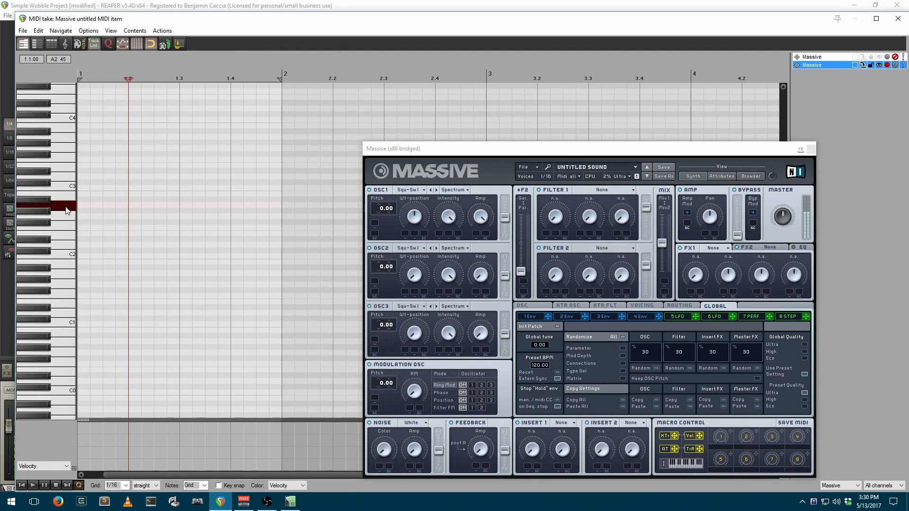
left_click_drag(81, 206, 283, 207)
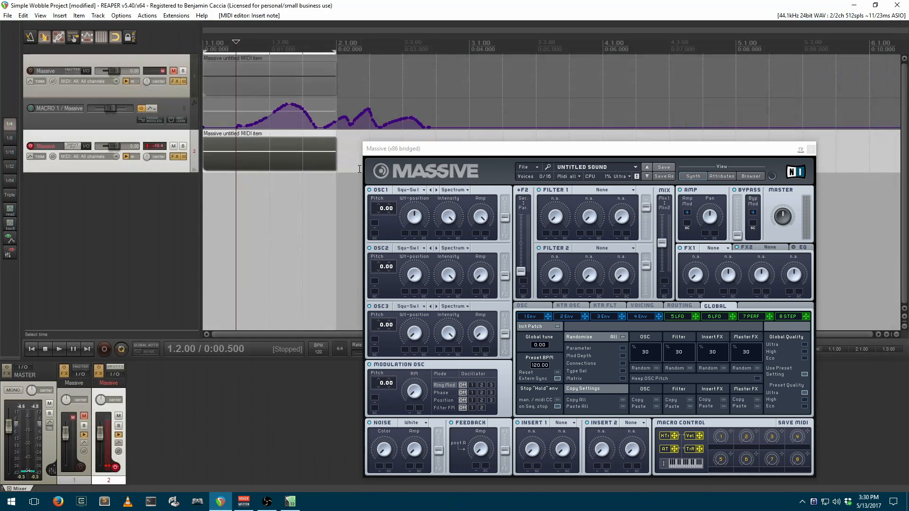
left_click(898, 18)
key("space")
key("space")
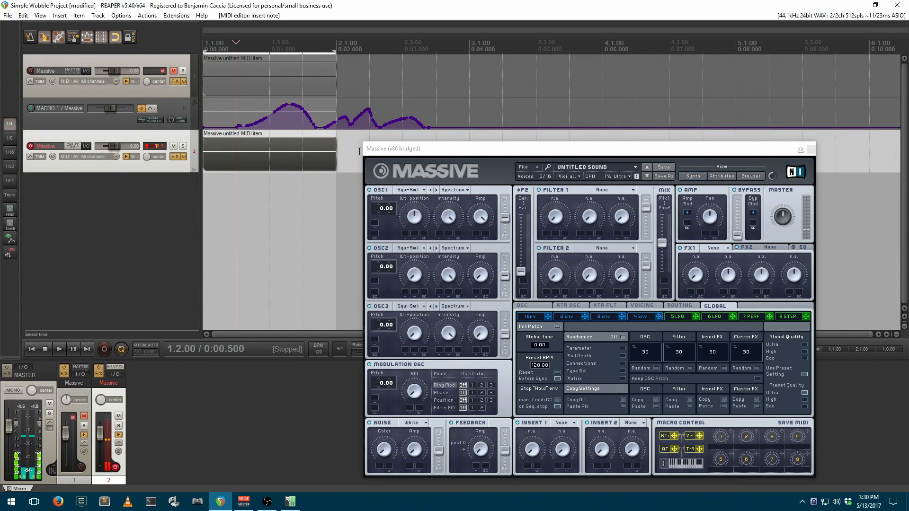
Lower oscillator 1's pitch to -12.00 in Massive and compare the sound in playback.
left_click_drag(517, 153, 449, 103)
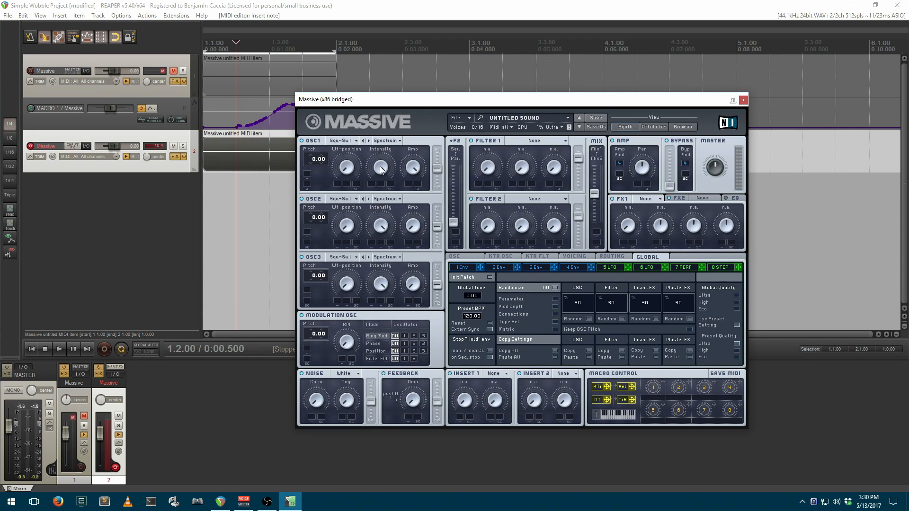
key("space")
key("space")
left_click_drag(315, 170, 317, 172)
key("space")
key("space")
Set oscillator 2's wavetable to Screamer and audition the sound.
left_click(346, 199)
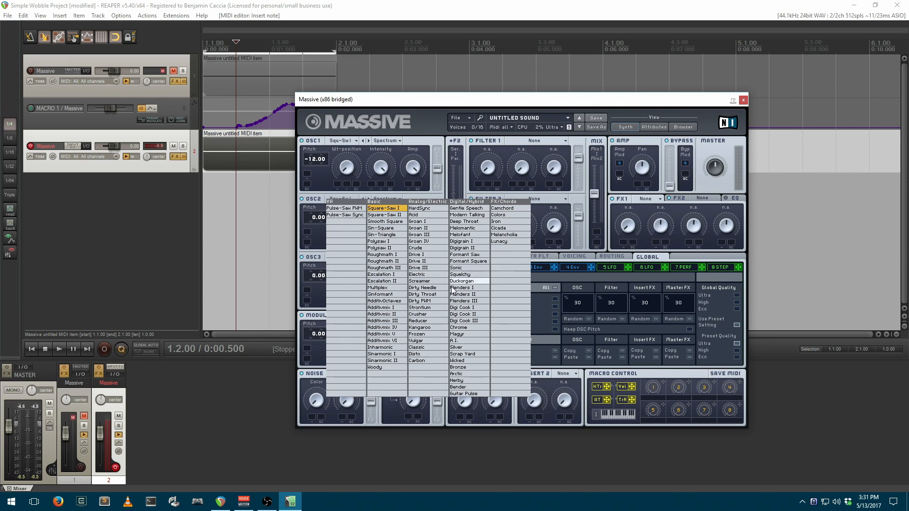
left_click(421, 281)
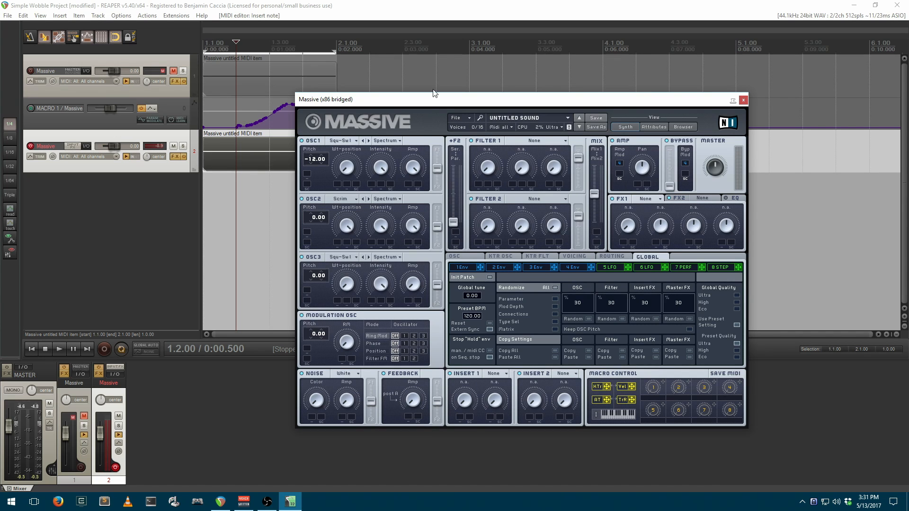
key("space")
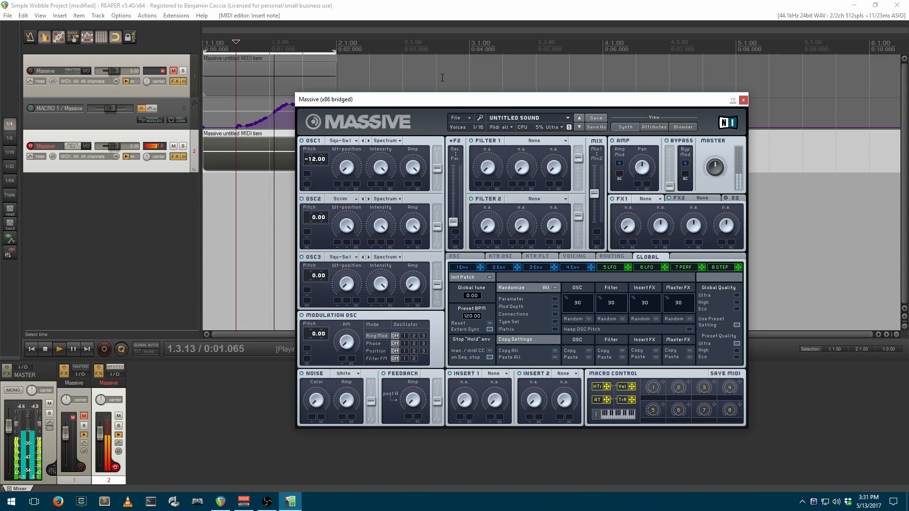
key("space")
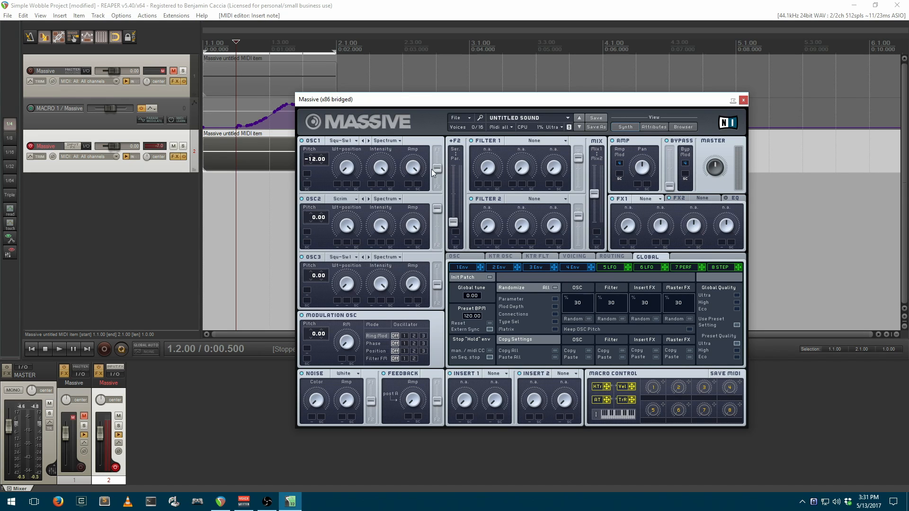
Route oscillators 1 and 2 fully into Filter 1 and set the Filter 2 routing to series.
left_click_drag(436, 168, 441, 78)
left_click_drag(453, 223, 454, 166)
Set Filter 1 to Lowpass 4 and raise its cutoff and resonance while listening to the loop.
left_click(538, 138)
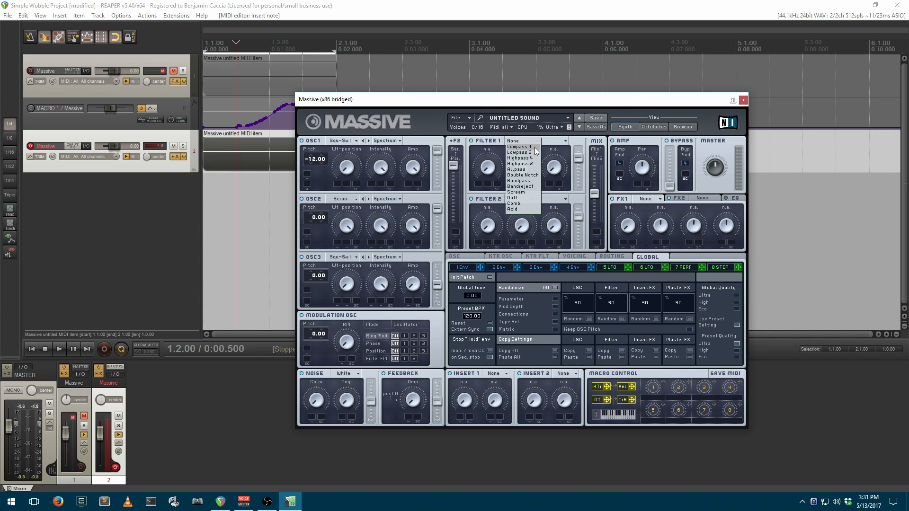
left_click(530, 147)
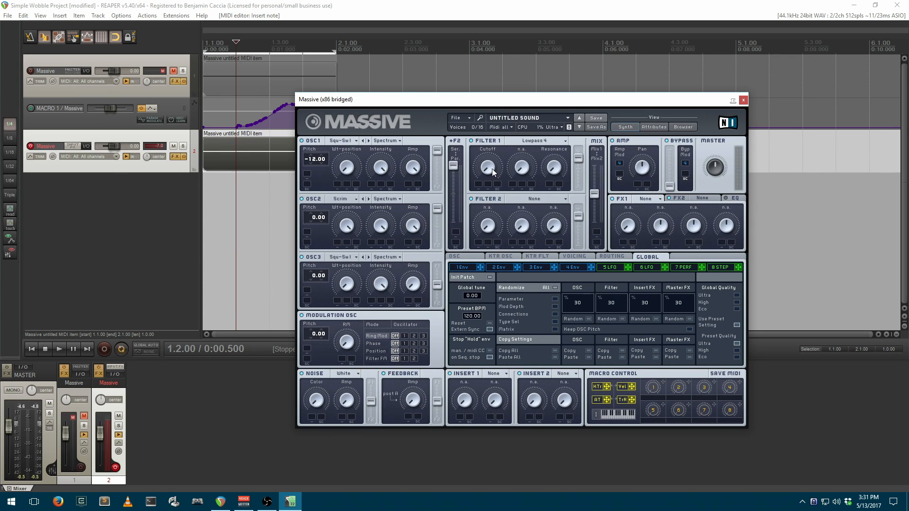
key("space")
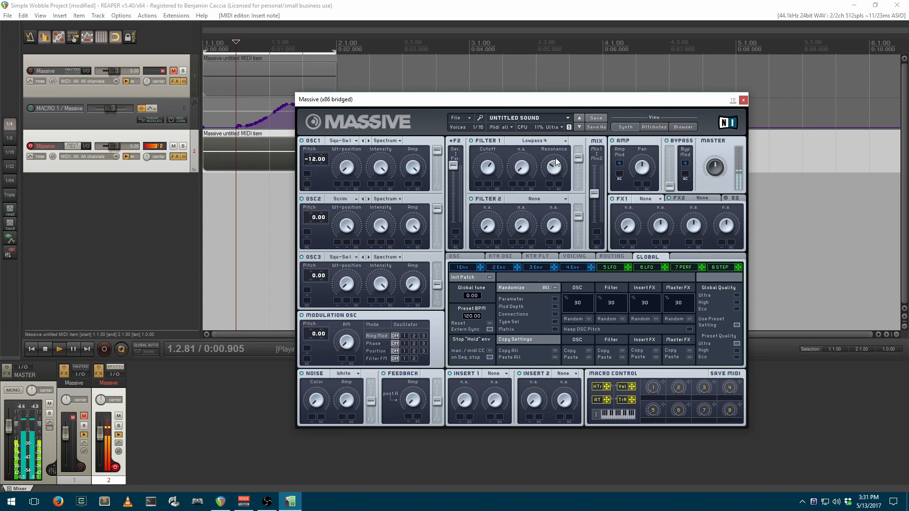
key("space")
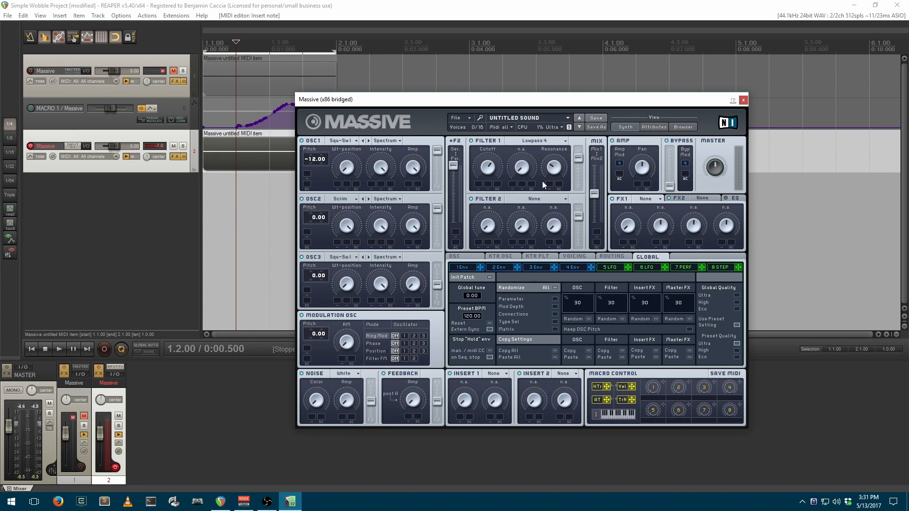
Assign LFO 5 to Filter 1's cutoff, set an upward modulation range on the knob, and audition the wobble.
left_click(615, 269)
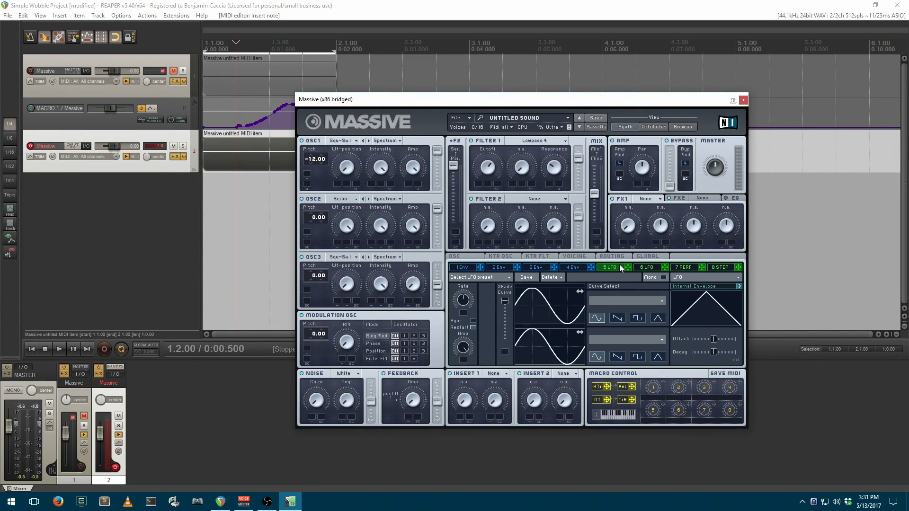
left_click_drag(628, 268, 479, 184)
left_click_drag(478, 186, 478, 177)
key("space")
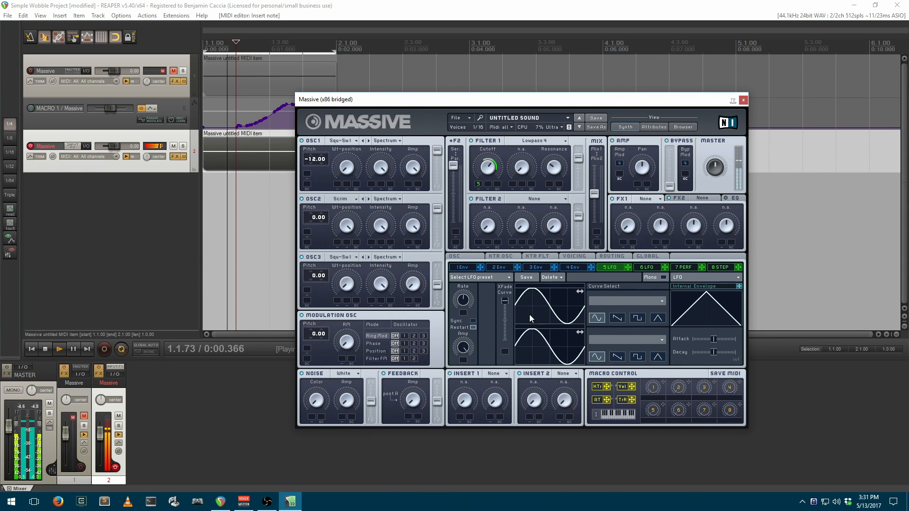
key("space")
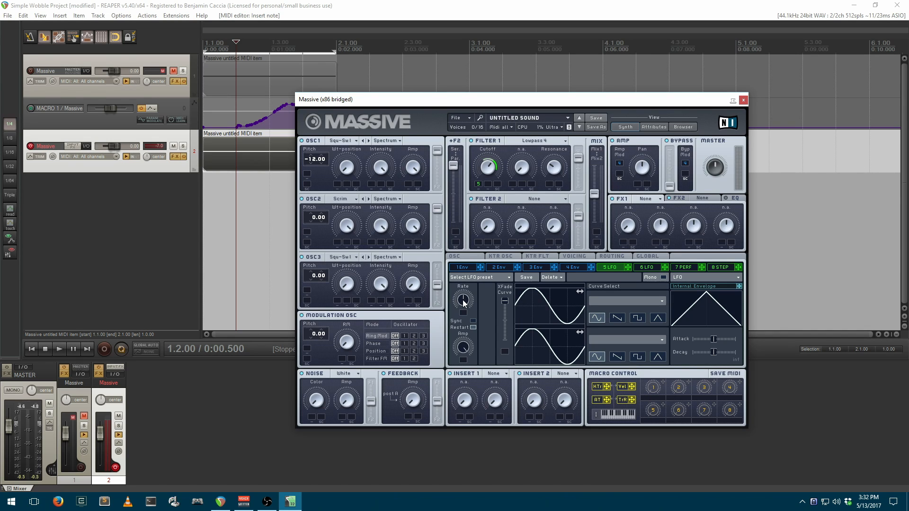
key("space")
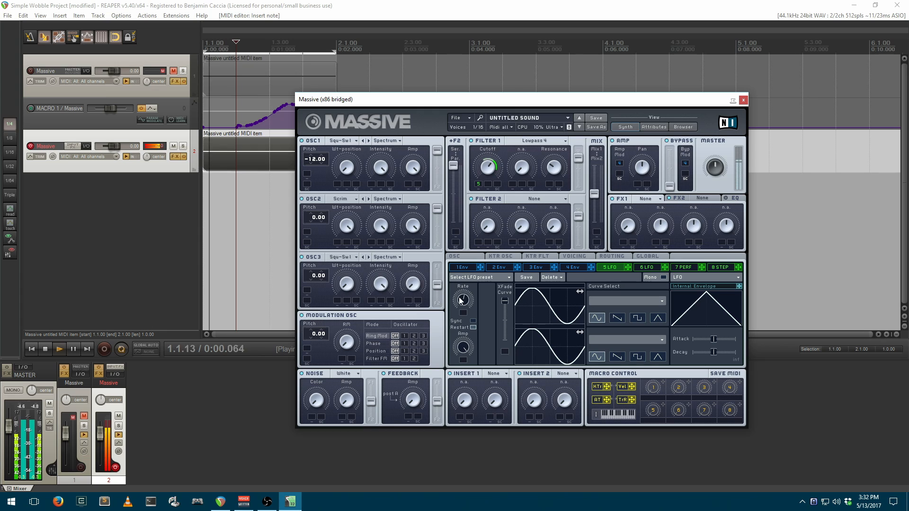
key("space")
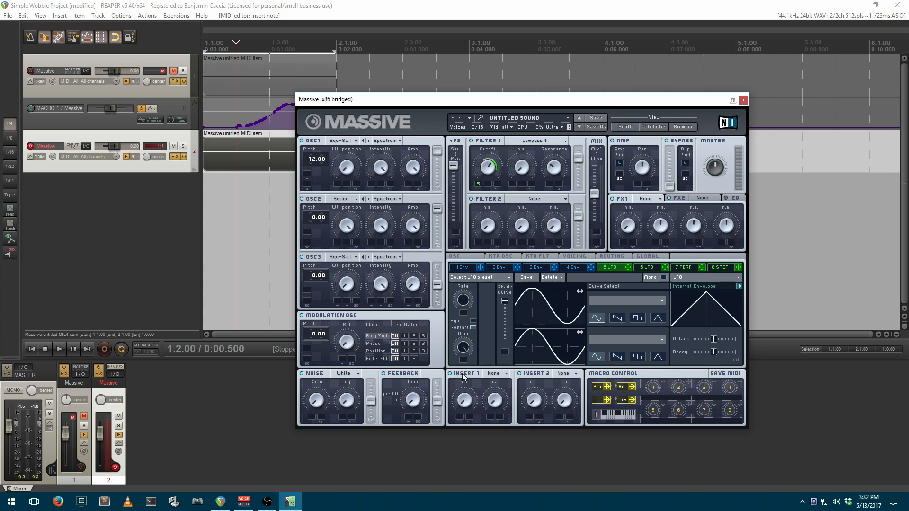
Load the Hardclipper in Insert 1 and raise its dry/wet and drive while the loop plays.
left_click(505, 374)
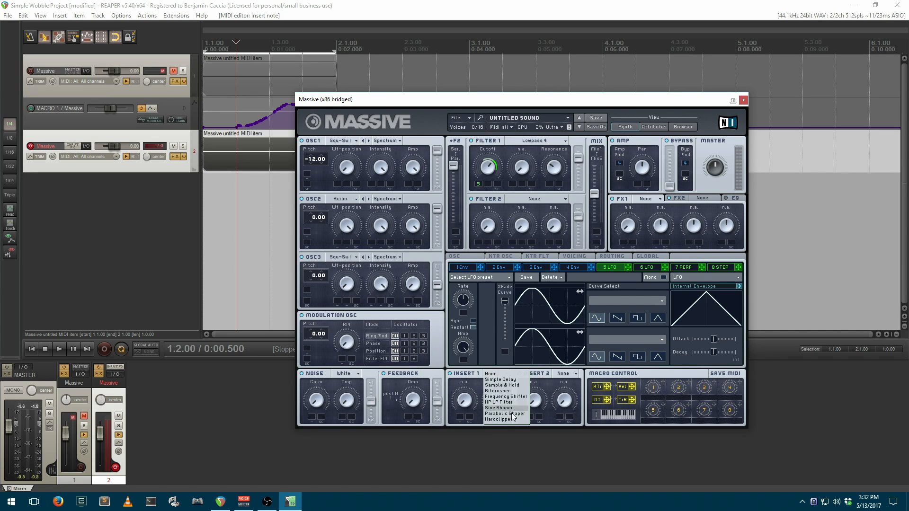
left_click(494, 401)
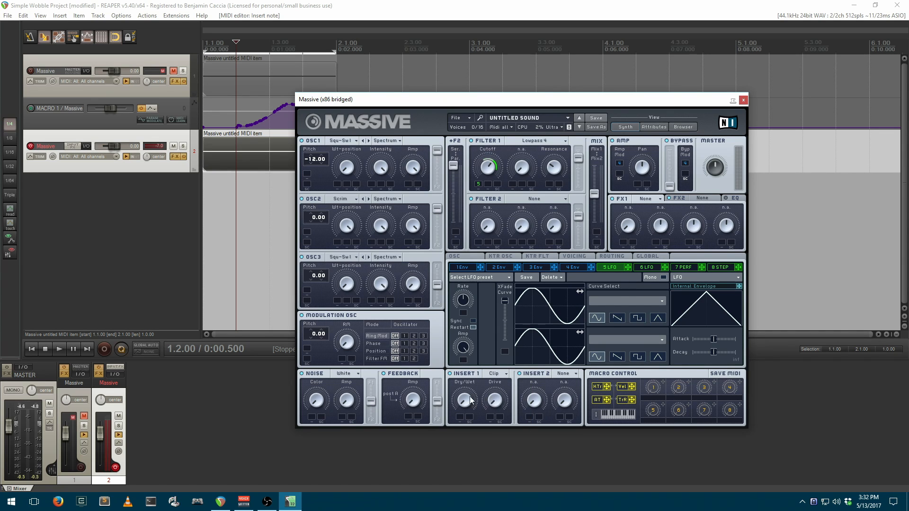
key("space")
left_click_drag(495, 408, 497, 385)
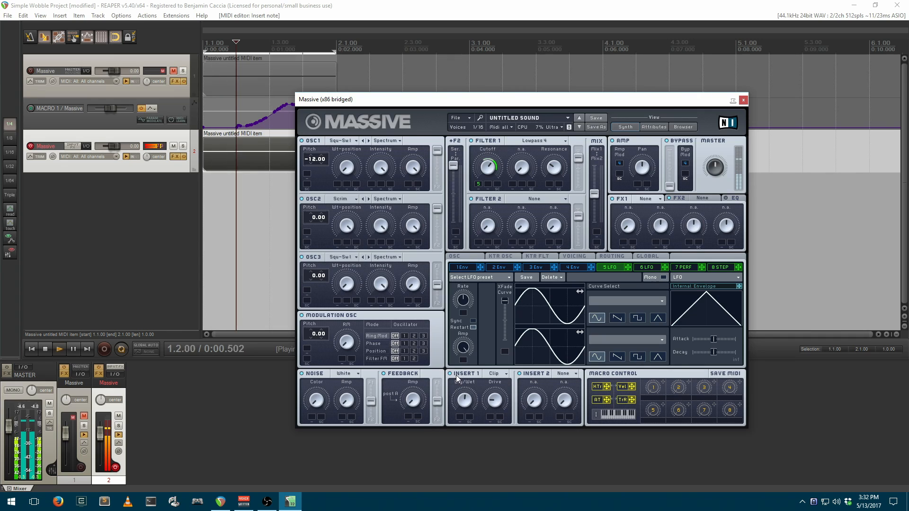
key("space")
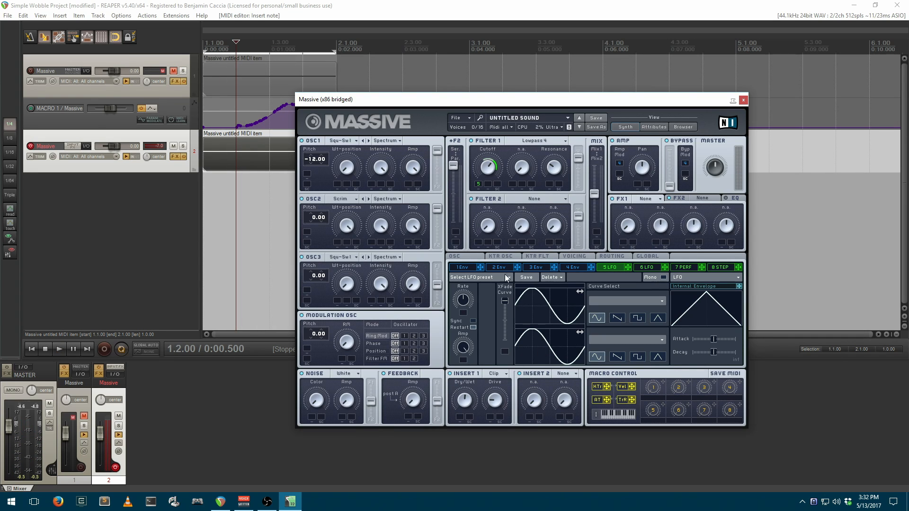
Load Brauner Tube in FX1 and raise its dry/wet slightly, checking the sound in playback.
left_click(645, 199)
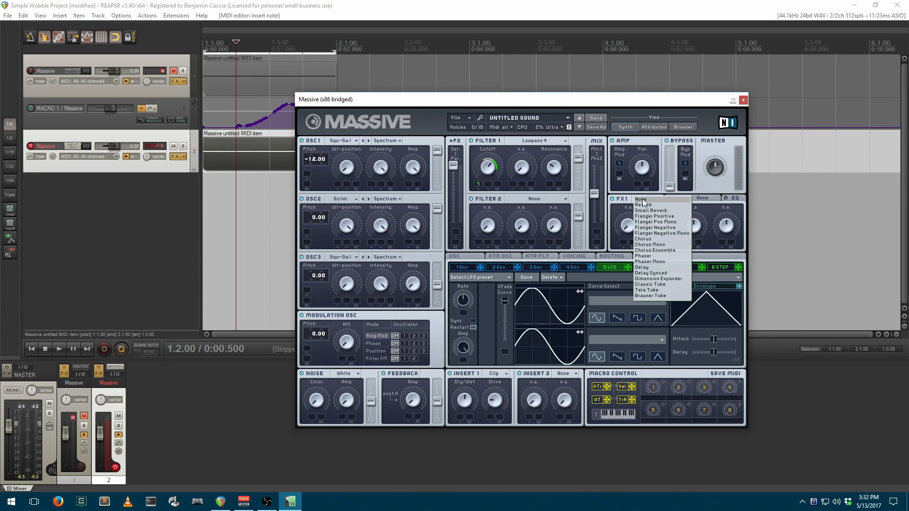
left_click(652, 297)
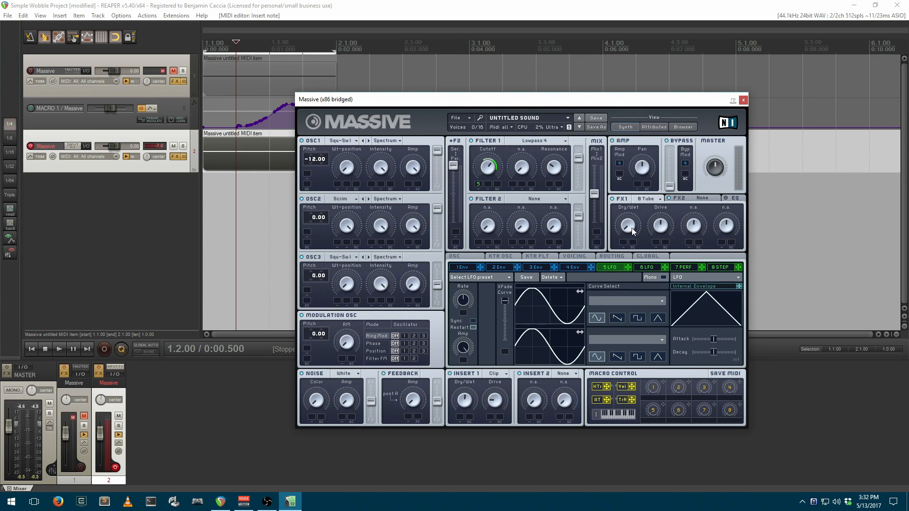
key("space")
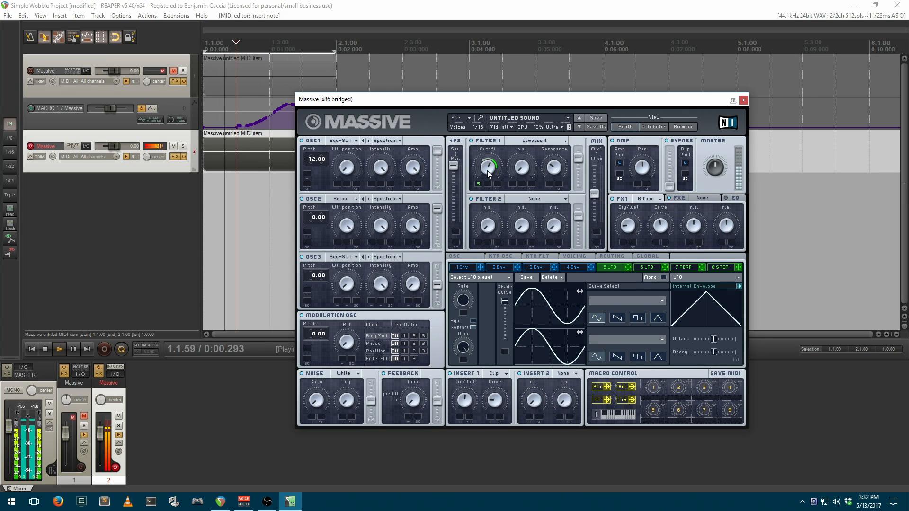
key("space")
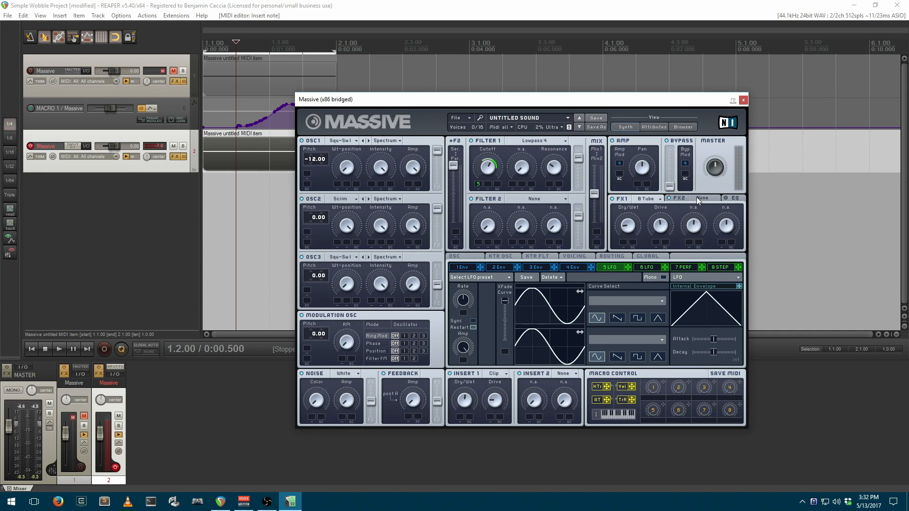
Load Dimension Expander in FX2 and raise its dry/wet slightly while listening to the loop.
left_click(701, 199)
left_click(702, 199)
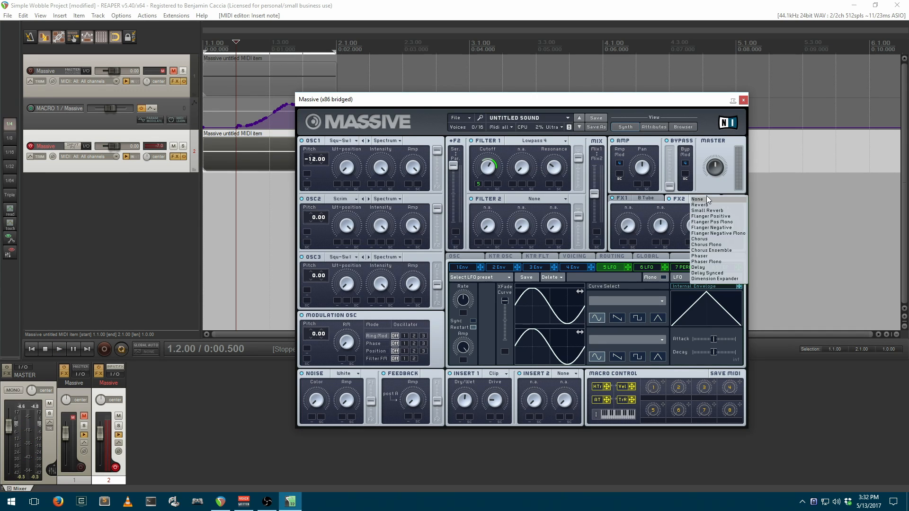
left_click(720, 279)
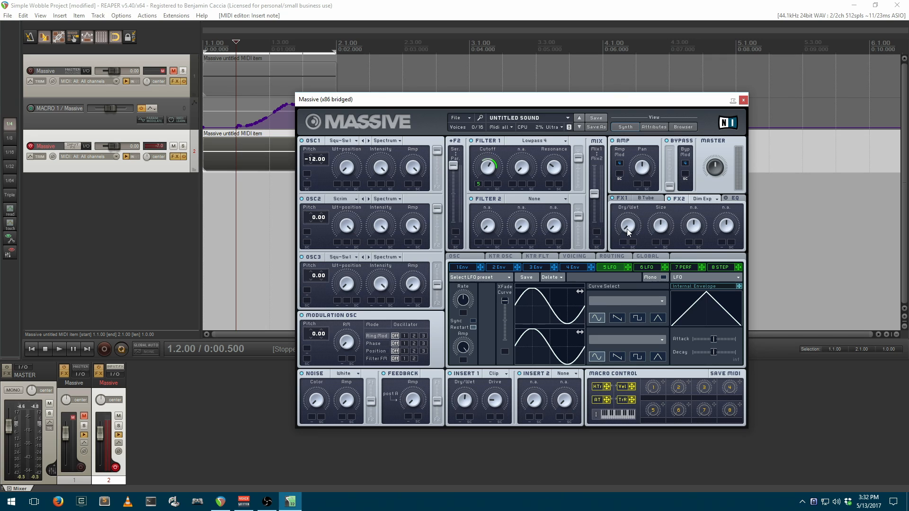
key("space")
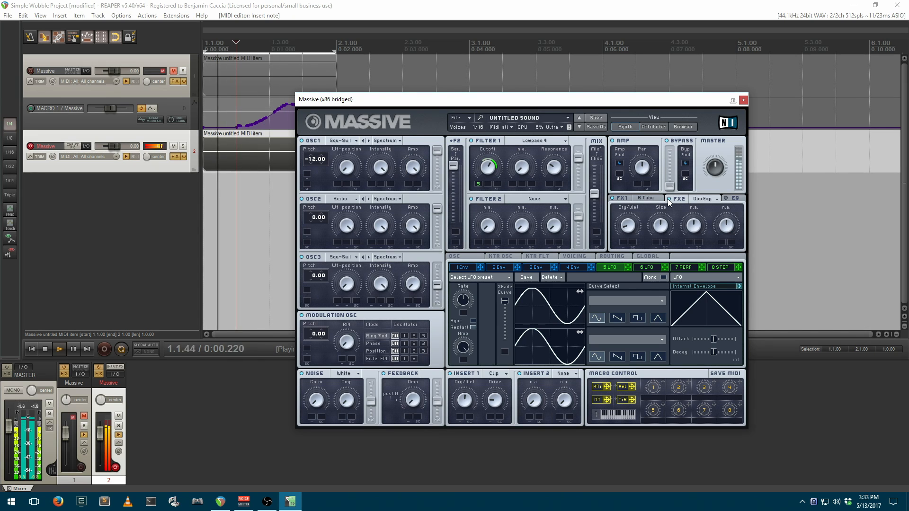
Play the loop in short passes to judge the sound with the Dimension Expander in FX2.
key("space")
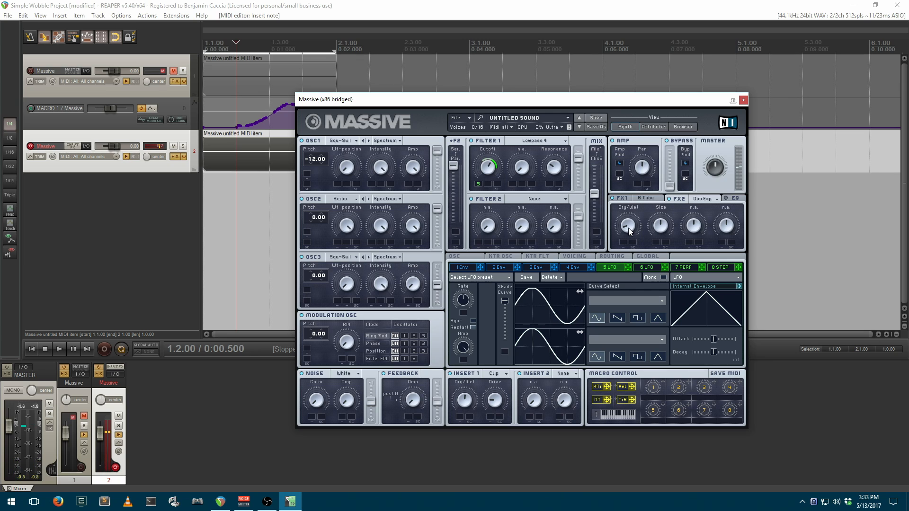
key("space")
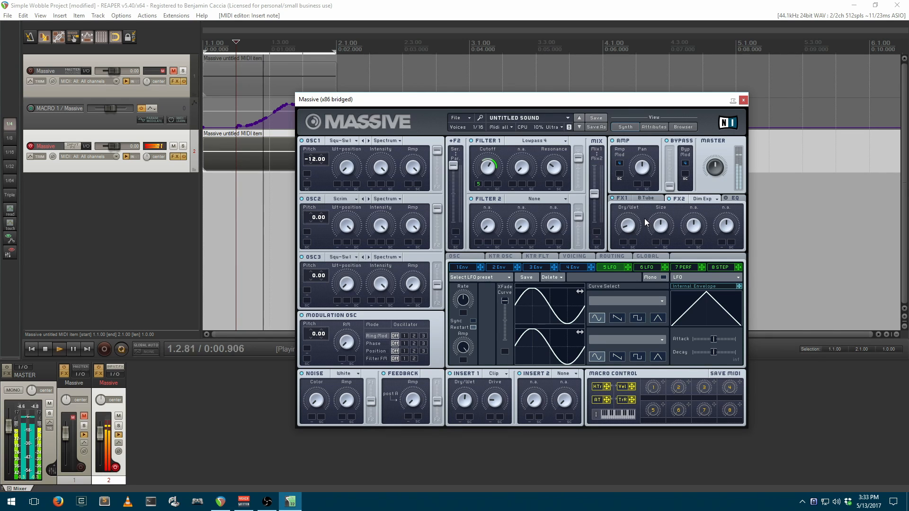
key("space")
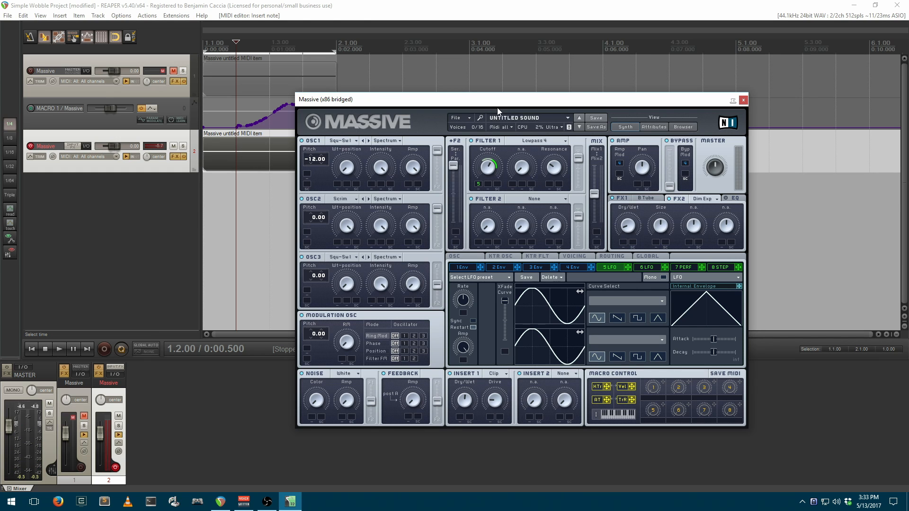
Assign Macro 1 to LFO 5's rate with an upward modulation range, and sweep the macro in the Attributes view during playback.
left_click_drag(497, 104, 537, 105)
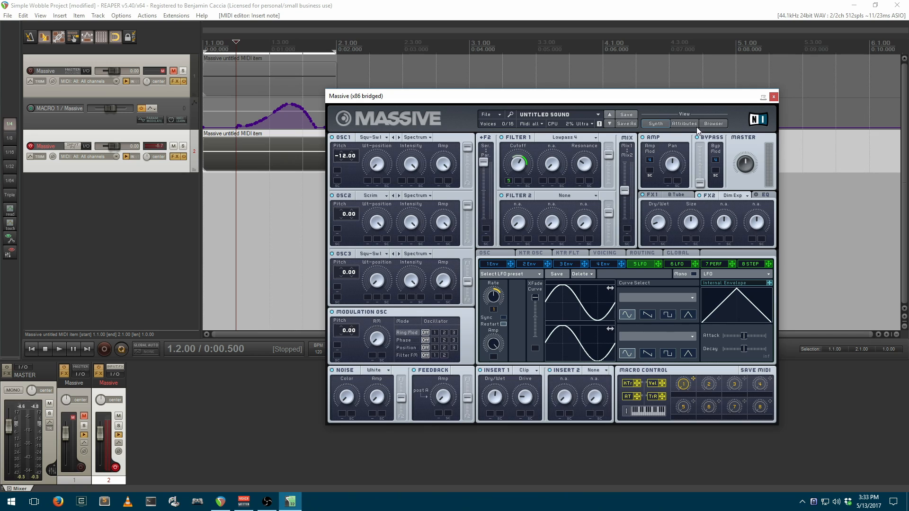
left_click(684, 125)
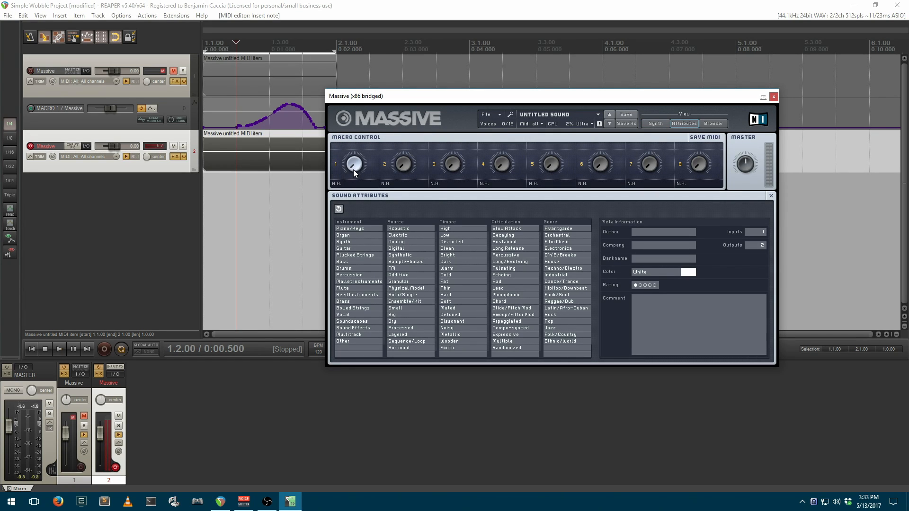
key("space")
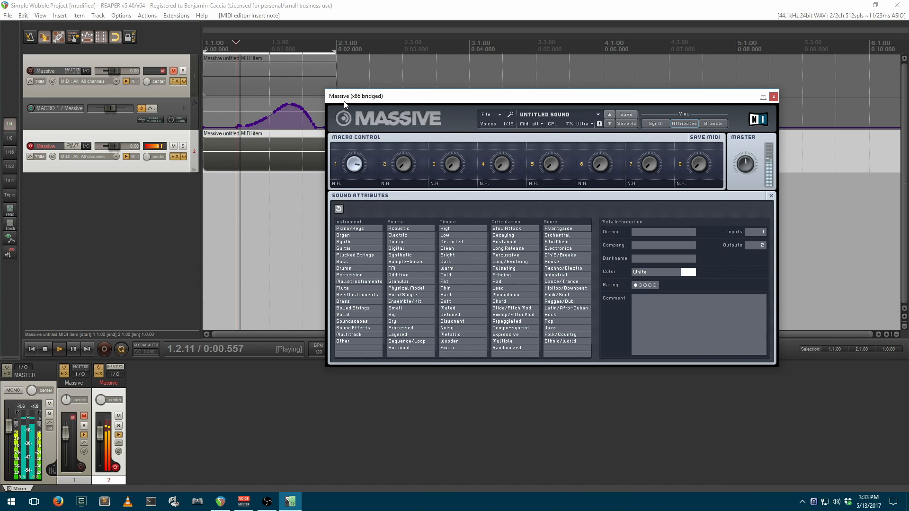
key("space")
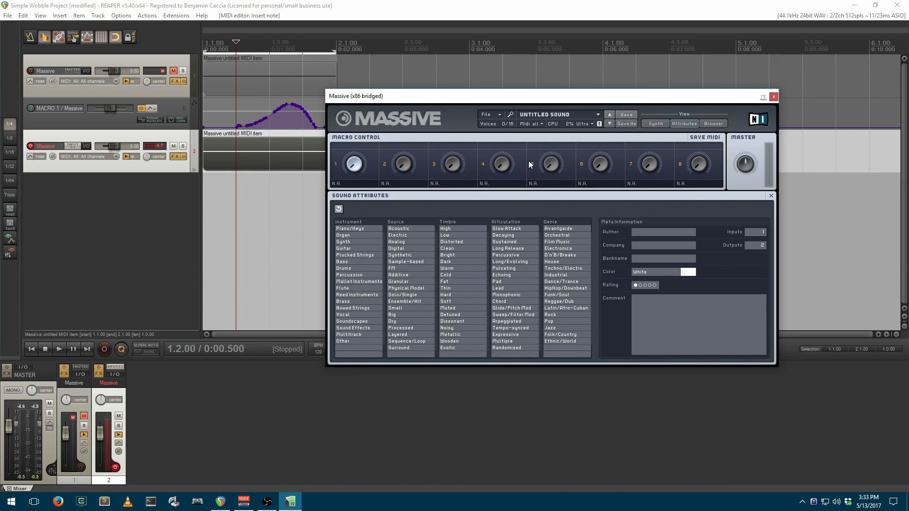
Show the track envelope for Massive's Macro 1 on the second track, and close the track's FX window.
left_click_drag(512, 97, 703, 165)
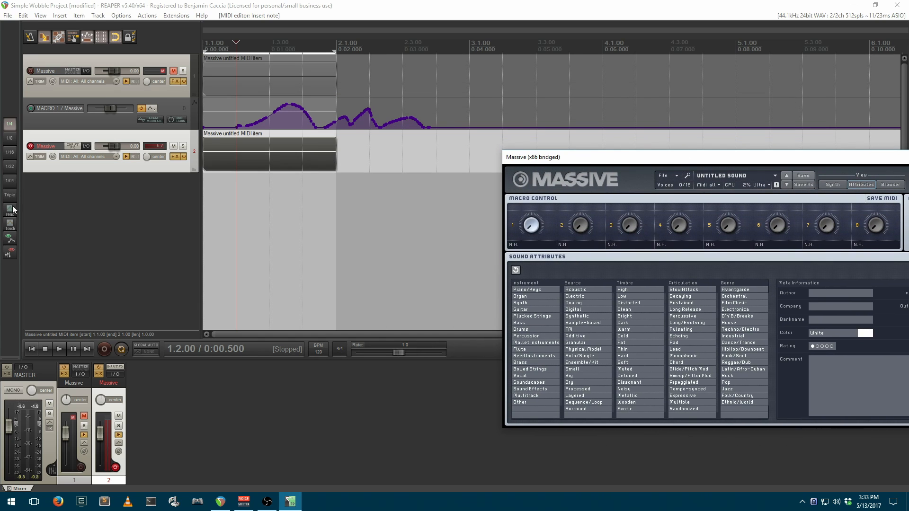
left_click_drag(570, 150, 438, 112)
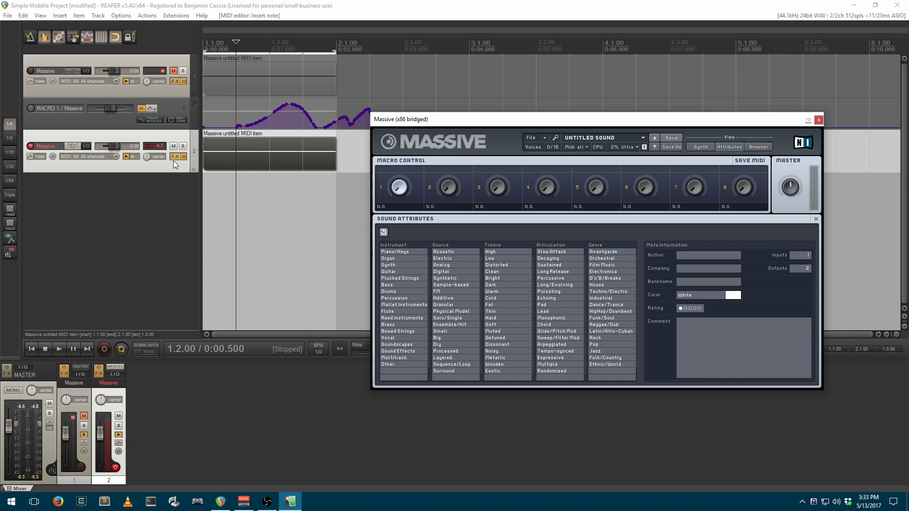
left_click_drag(435, 121, 515, 136)
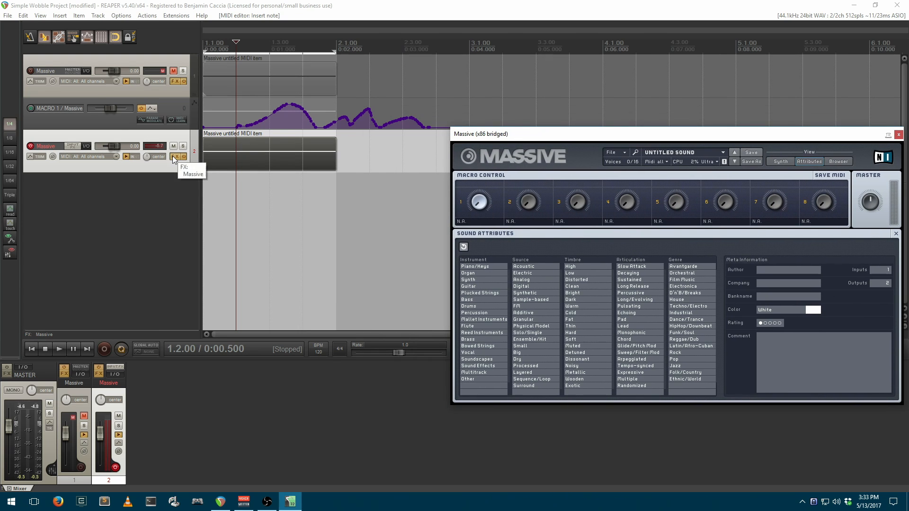
left_click(174, 157)
left_click_drag(177, 38, 244, 155)
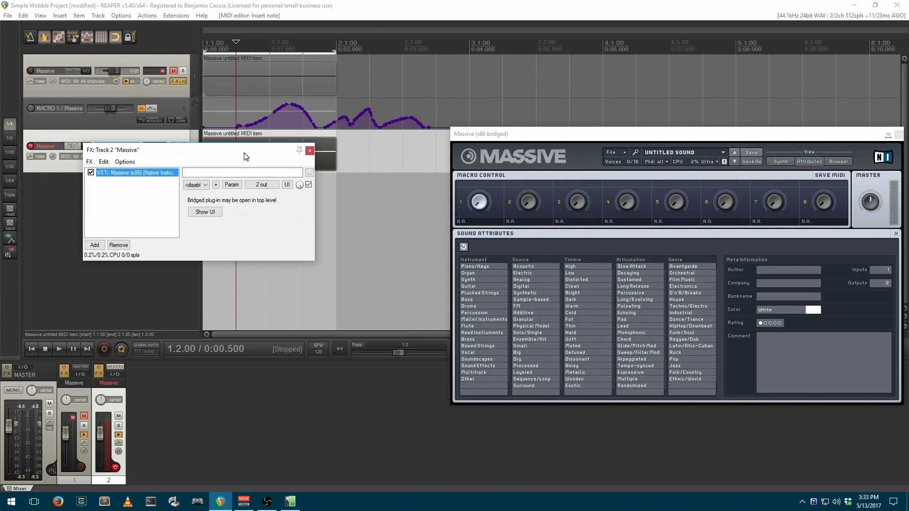
left_click(481, 205)
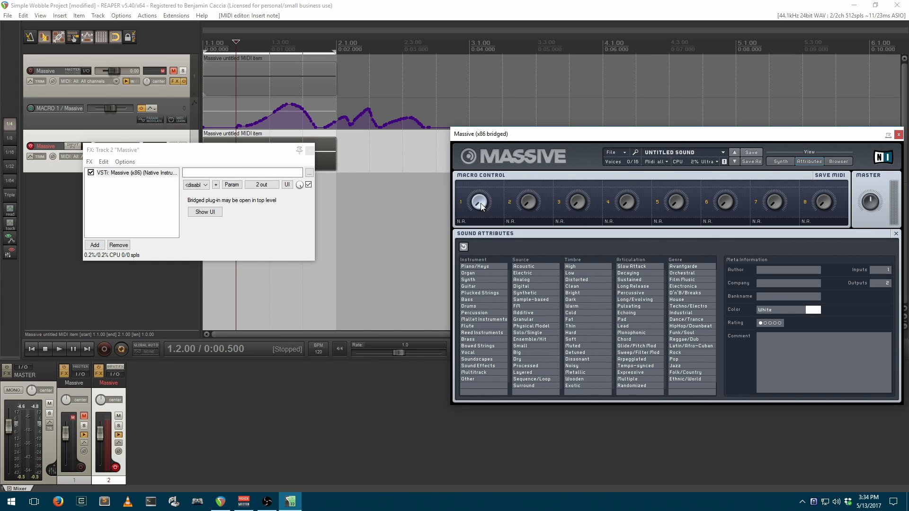
left_click(232, 185)
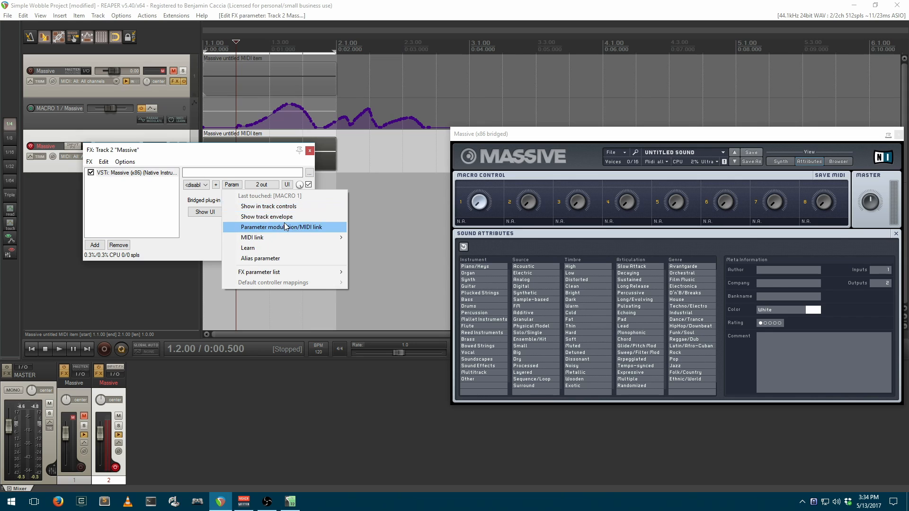
left_click(267, 217)
left_click(310, 151)
Draw a freehand hump on the second track's Macro 1 envelope, peaking around beat 1.3, and audition the automated wobble.
left_click_drag(574, 134, 696, 189)
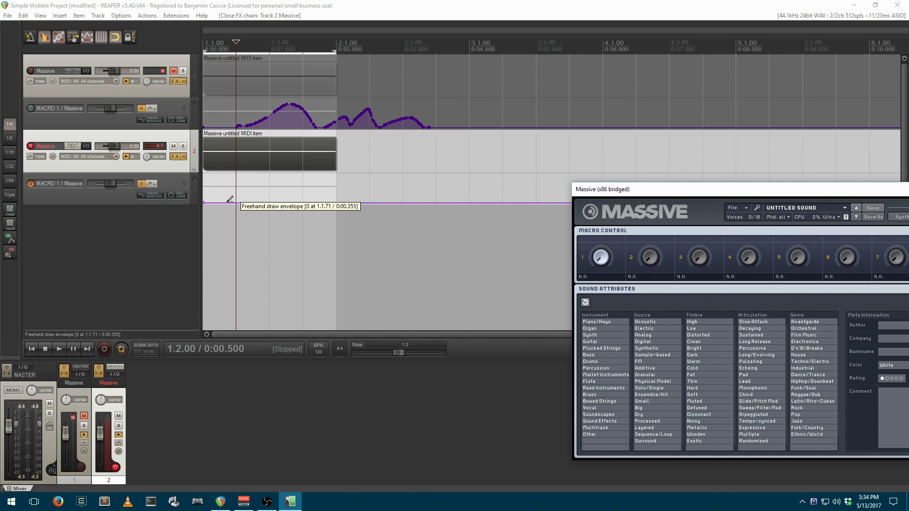
mouse_move(230, 199)
left_mouse_down()
mouse_move(265, 173)
mouse_move(296, 177)
mouse_move(324, 203)
mouse_move(359, 193)
left_mouse_up()
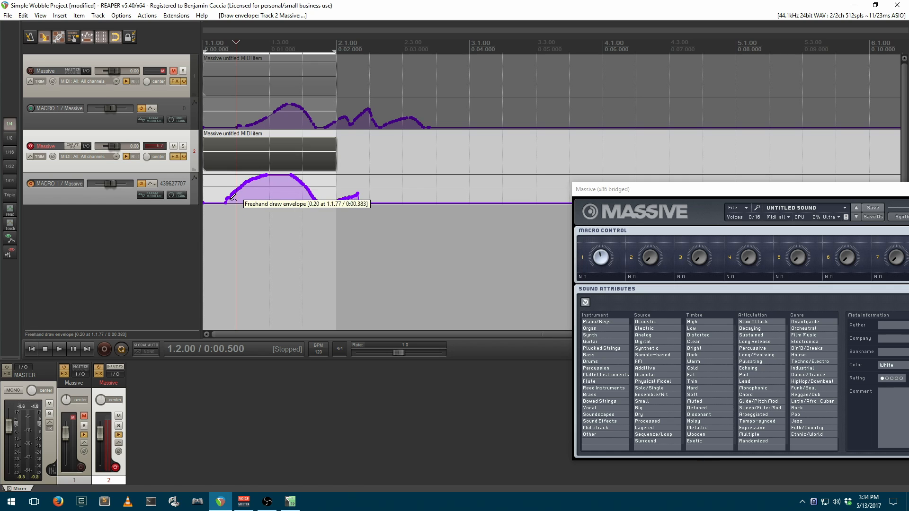
mouse_move(230, 199)
left_mouse_down()
mouse_move(280, 171)
mouse_move(338, 201)
left_mouse_up()
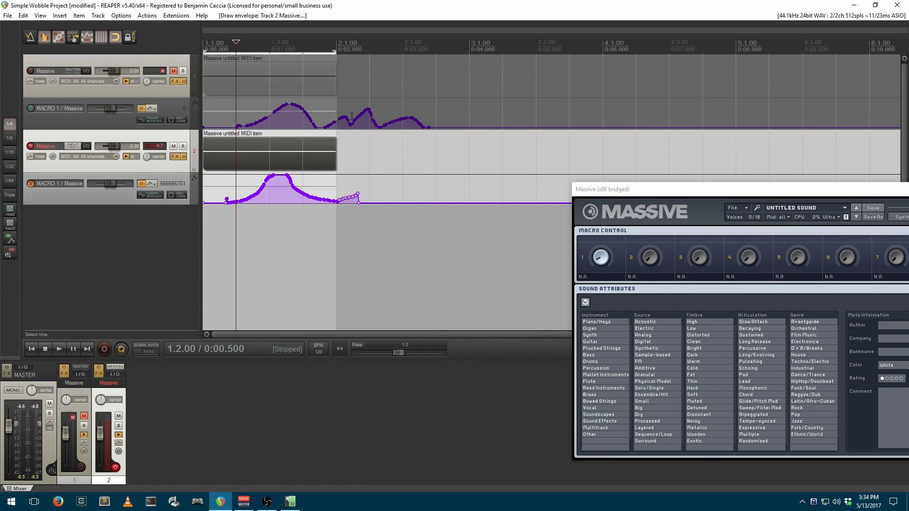
key("space")
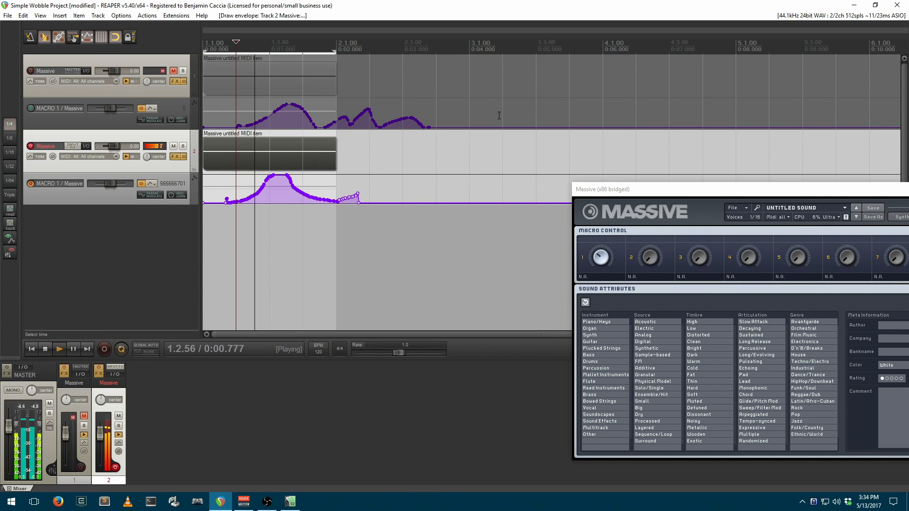
key("space")
left_click_drag(684, 189, 361, 115)
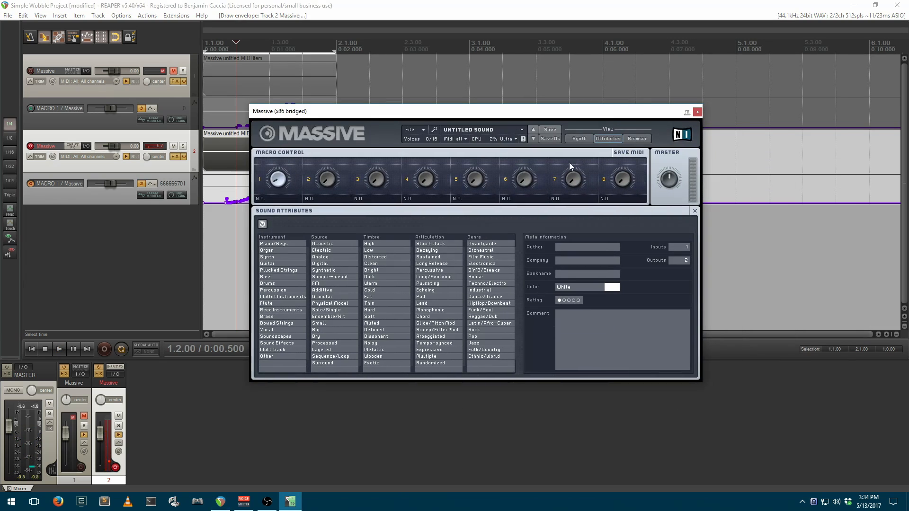